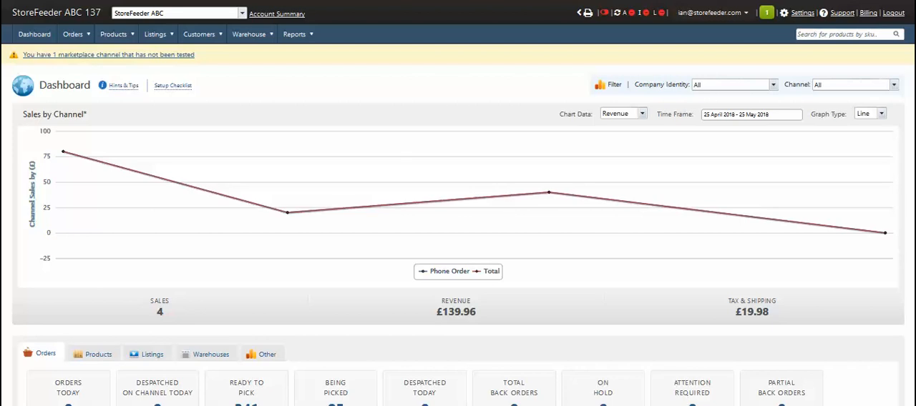
# Step: Open the Find Customer Data page under the Data Management settings
pyautogui.click(809, 14)
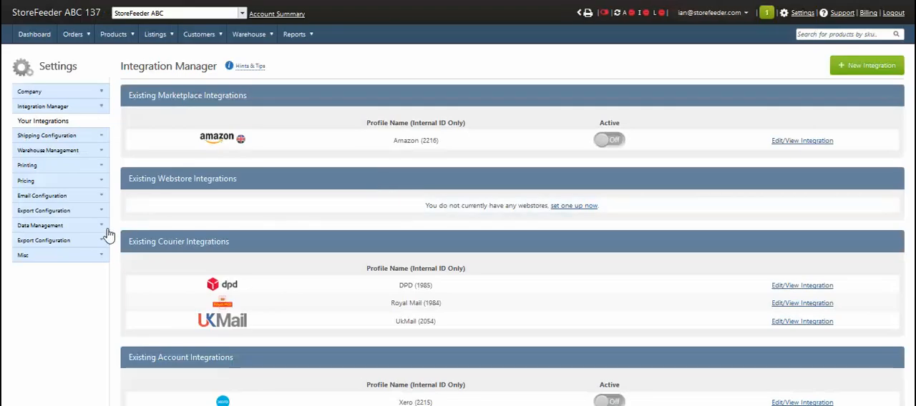
pyautogui.click(67, 227)
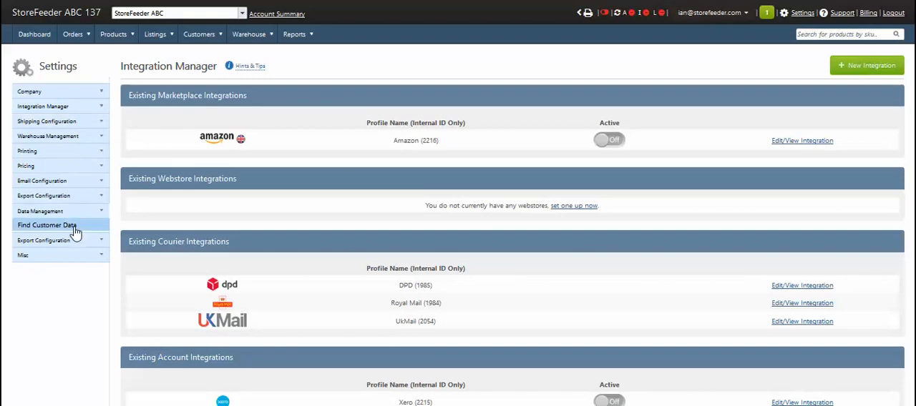
pyautogui.click(76, 231)
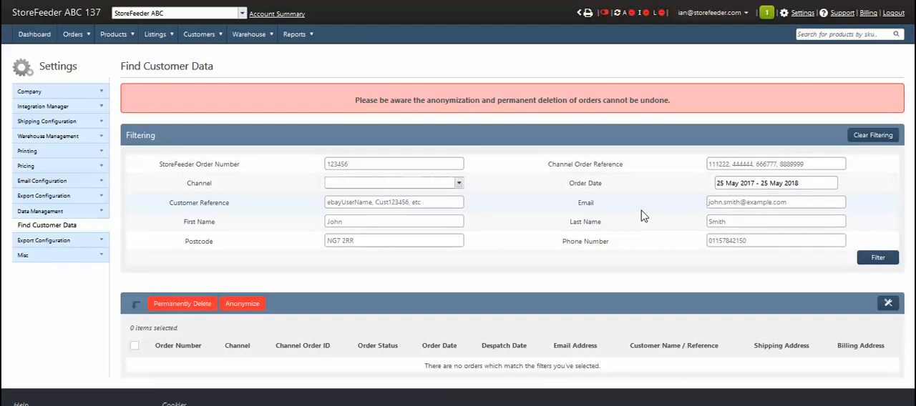
# Step: Filter the orders by the customer's last name
pyautogui.click(728, 202)
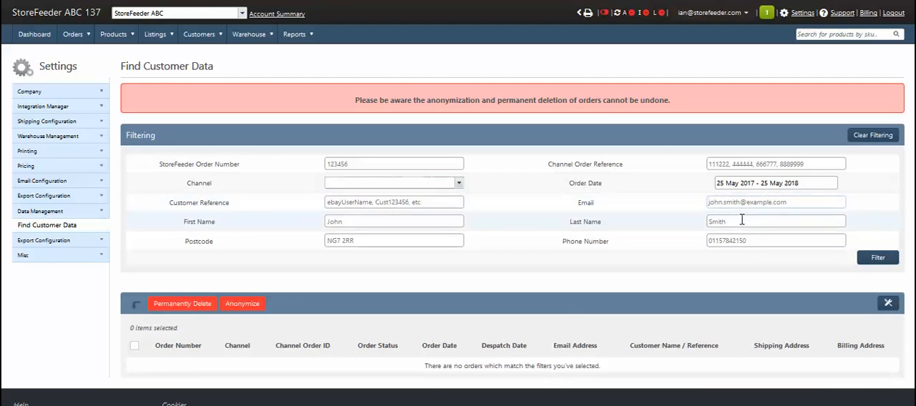
pyautogui.click(737, 222)
pyautogui.write('Dad')
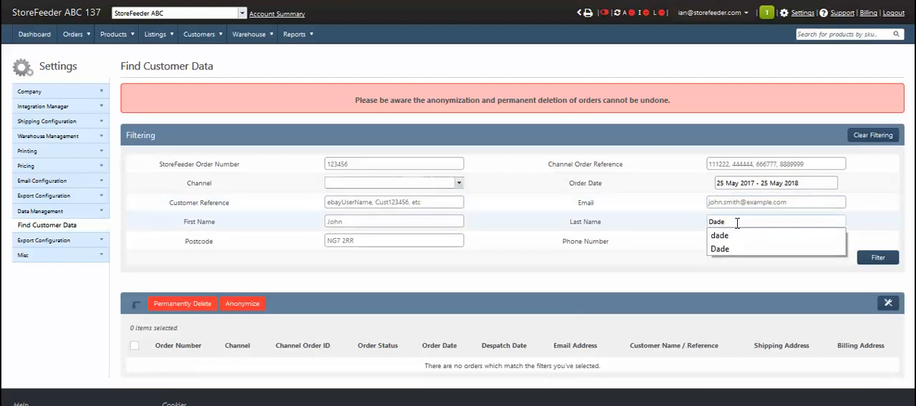
pyautogui.write('e')
pyautogui.click(880, 261)
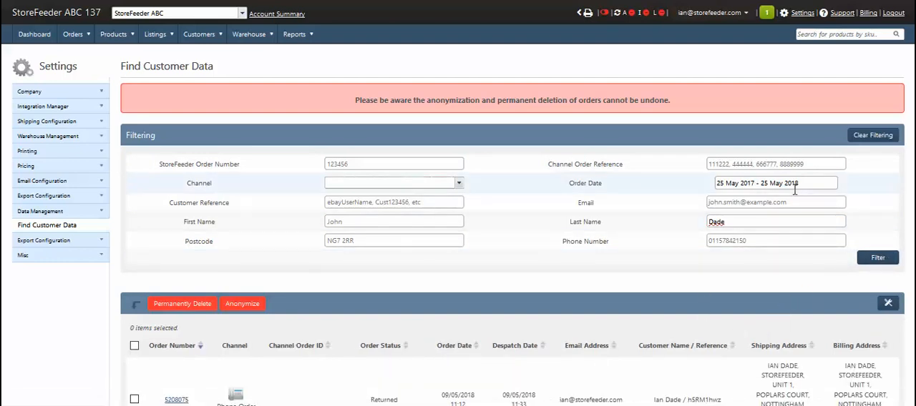
# Step: Copy the order number of the Returned order dated 09/05/2018 and anonymize that order, acknowledging that its data cannot be retrieved
pyautogui.scroll(-5, 558, 323)
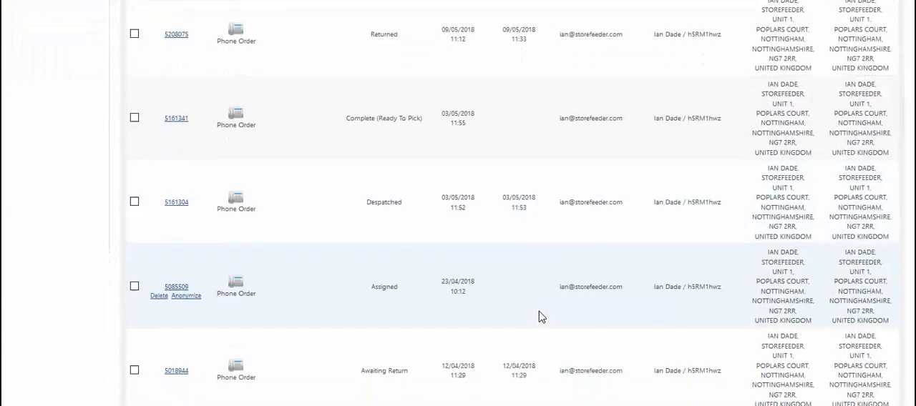
pyautogui.scroll(2, 540, 315)
pyautogui.moveTo(192, 155); pyautogui.dragTo(164, 155)
pyautogui.hotkey('ctrl', 'c')
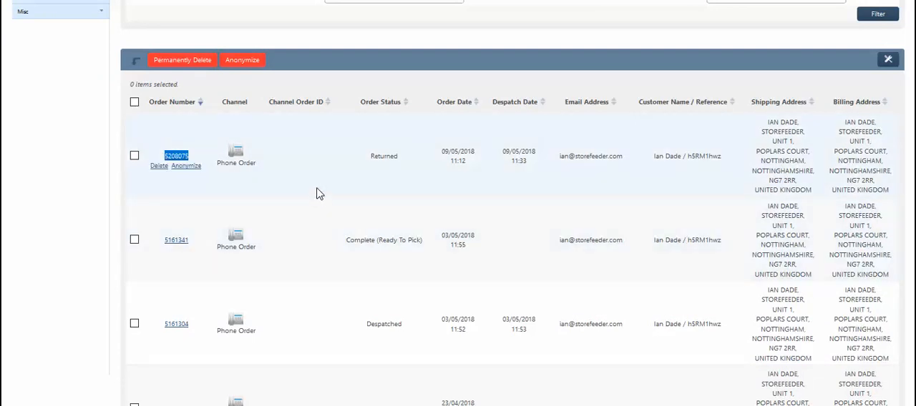
pyautogui.click(135, 155)
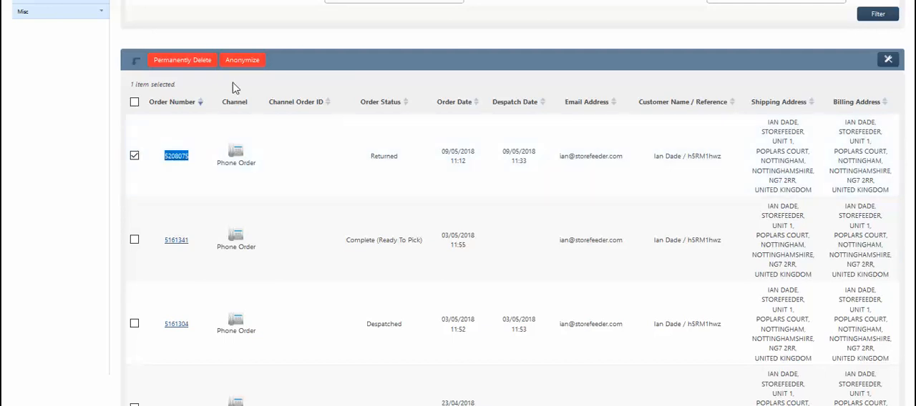
pyautogui.click(251, 61)
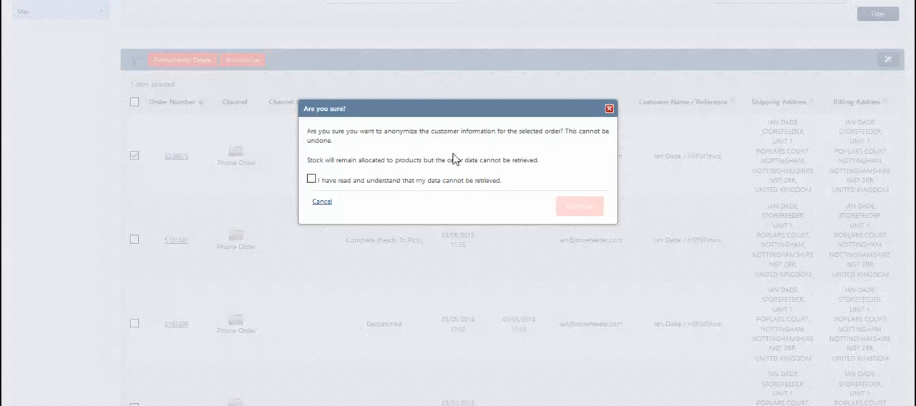
pyautogui.click(311, 181)
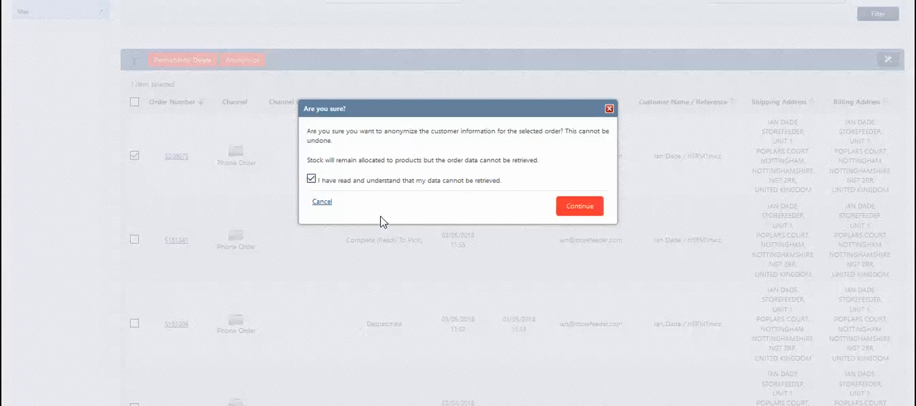
pyautogui.click(591, 207)
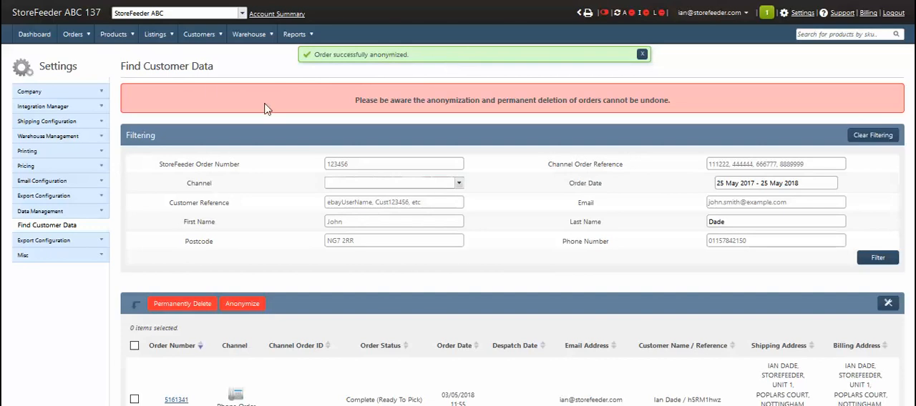
# Step: Look up the anonymized order in the orders list by its copied order number and examine its customer, address and shipping details
pyautogui.click(72, 33)
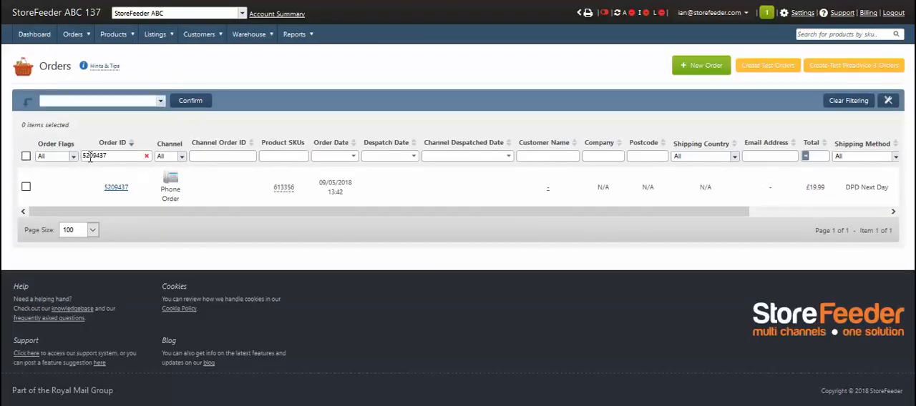
pyautogui.moveTo(119, 156); pyautogui.dragTo(59, 152)
pyautogui.hotkey('ctrl', 'v')
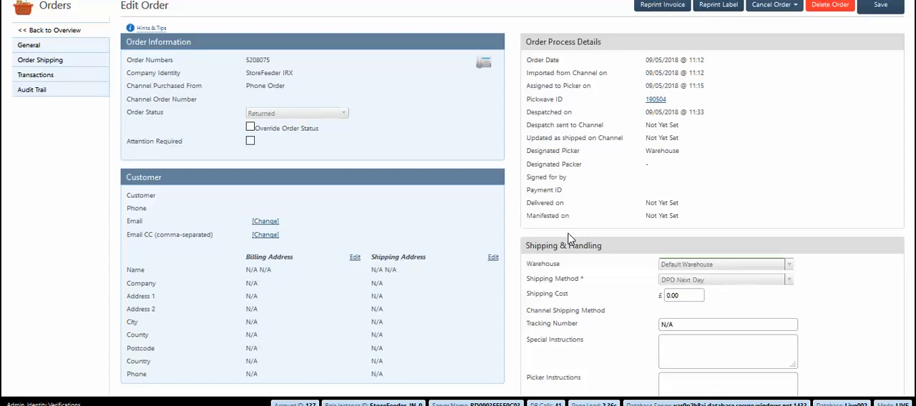
pyautogui.scroll(-5, 570, 238)
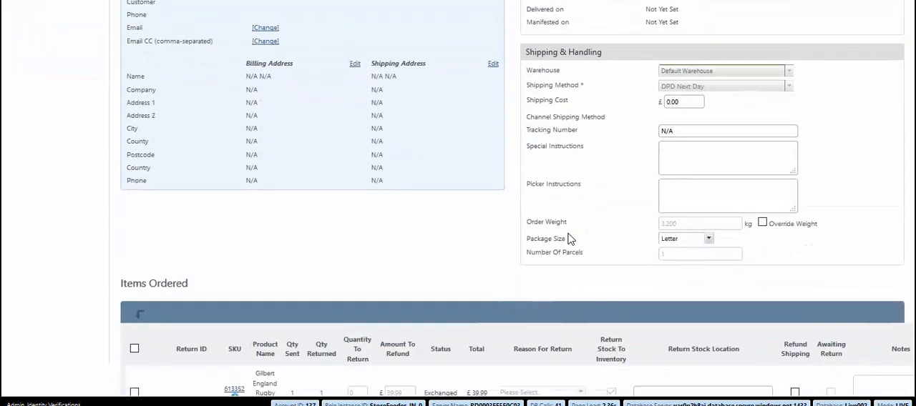
pyautogui.scroll(4, 571, 239)
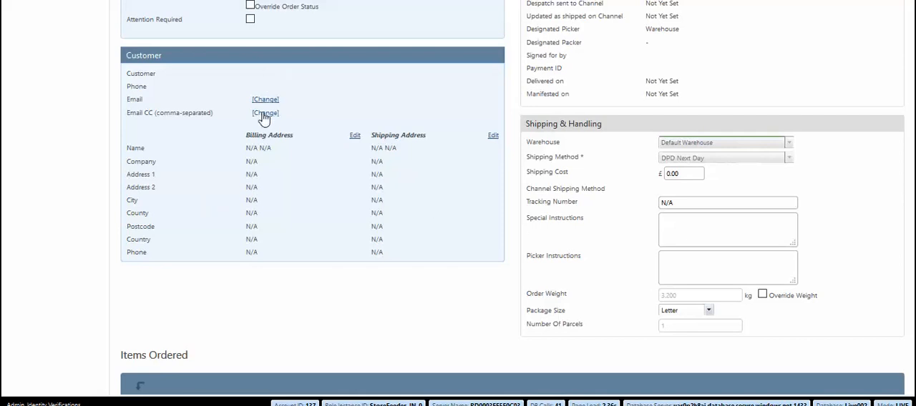
pyautogui.scroll(2, 368, 180)
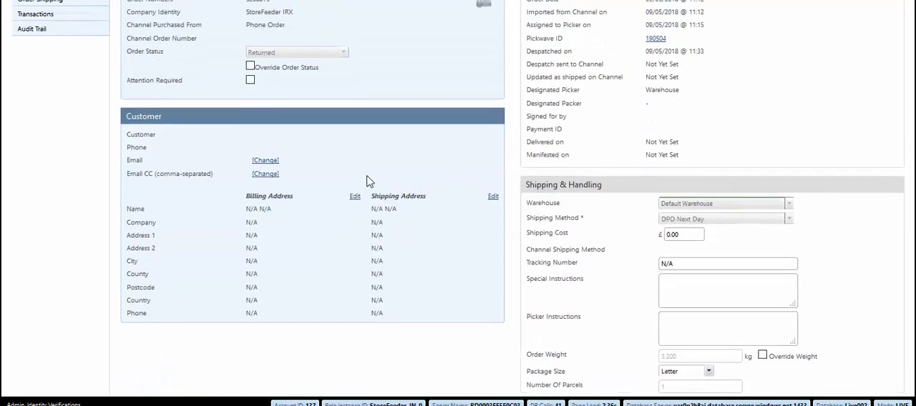
pyautogui.scroll(1, 368, 179)
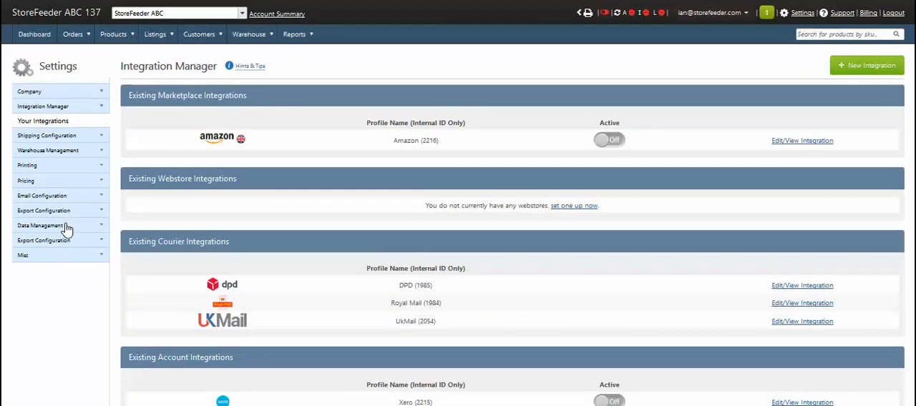
# Step: Return to Find Customer Data in the Data Management settings and filter the orders by the customer's email address
pyautogui.click(72, 227)
pyautogui.click(72, 227)
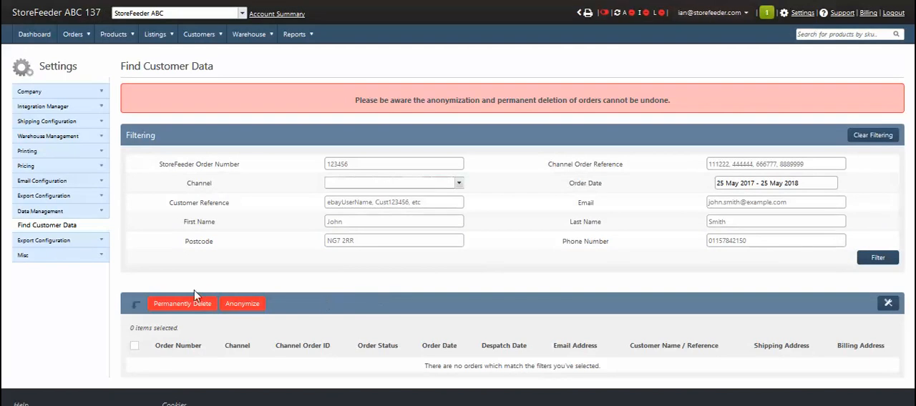
pyautogui.click(735, 205)
pyautogui.click(878, 258)
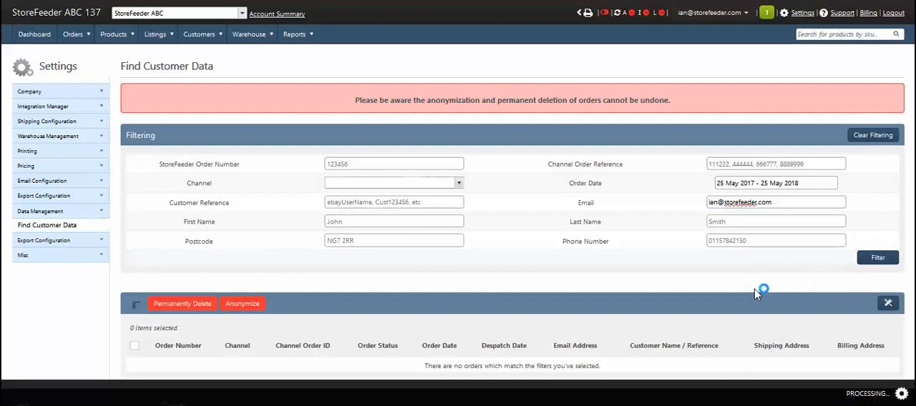
# Step: Permanently delete the first two listed orders, dated 16/05/2018 and 03/05/2018 11:55, acknowledging that their data cannot be retrieved
pyautogui.scroll(-6, 642, 329)
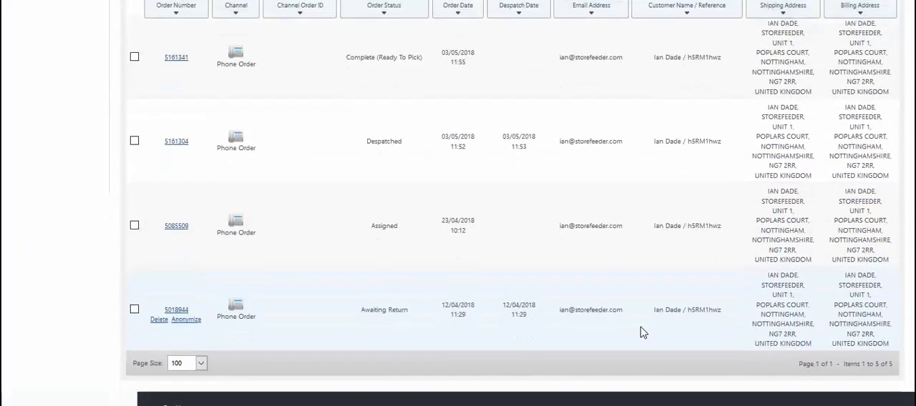
pyautogui.scroll(5, 643, 331)
pyautogui.scroll(-1, 646, 327)
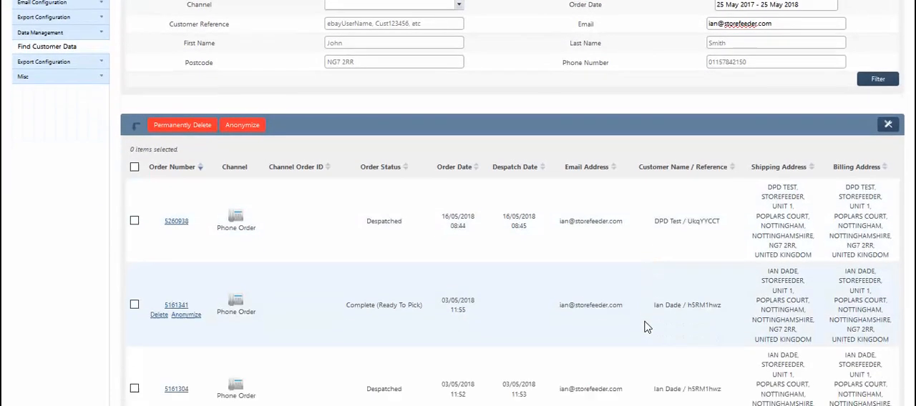
pyautogui.scroll(-1, 588, 327)
pyautogui.scroll(1, 231, 268)
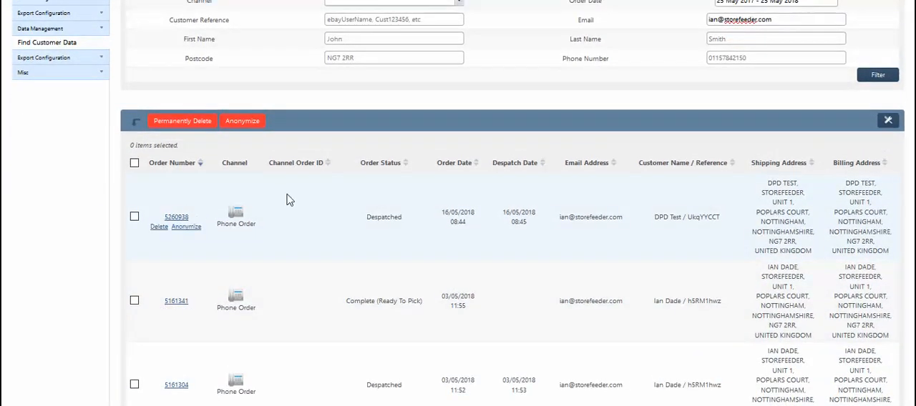
pyautogui.click(135, 217)
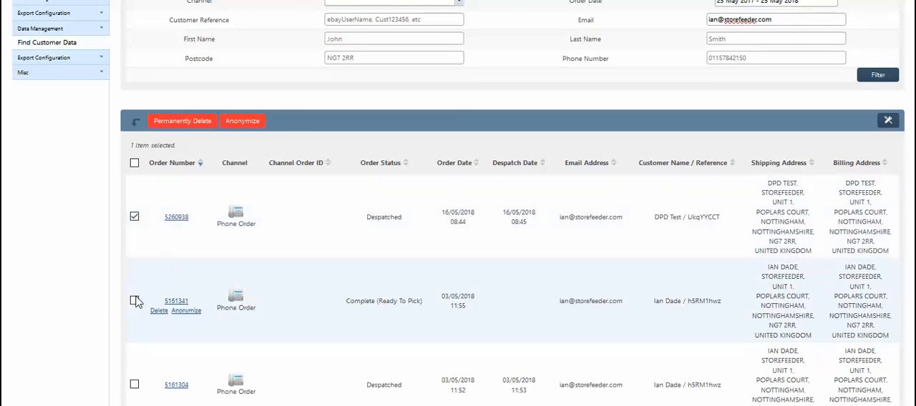
pyautogui.click(135, 302)
pyautogui.click(176, 120)
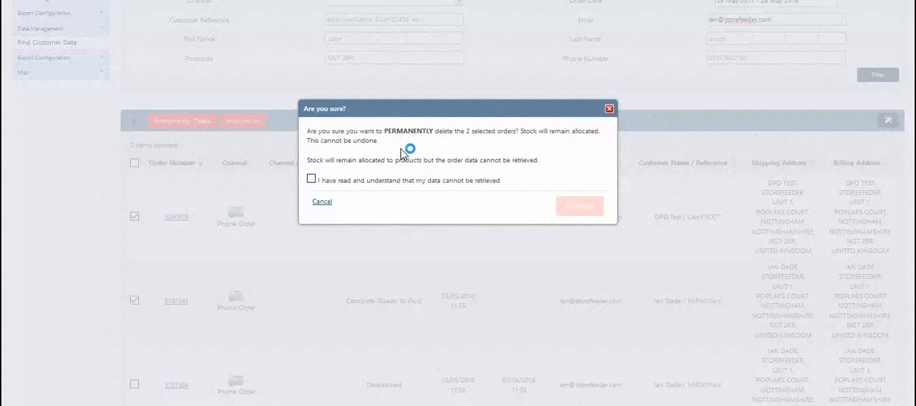
pyautogui.click(311, 178)
pyautogui.click(312, 179)
pyautogui.click(311, 179)
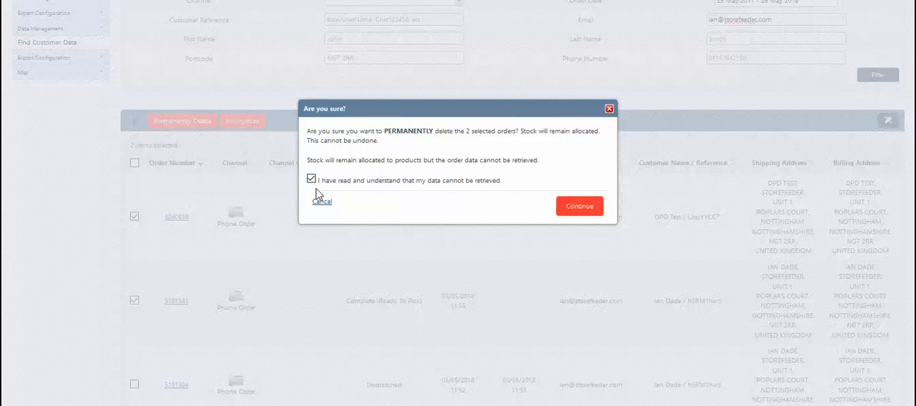
pyautogui.click(578, 208)
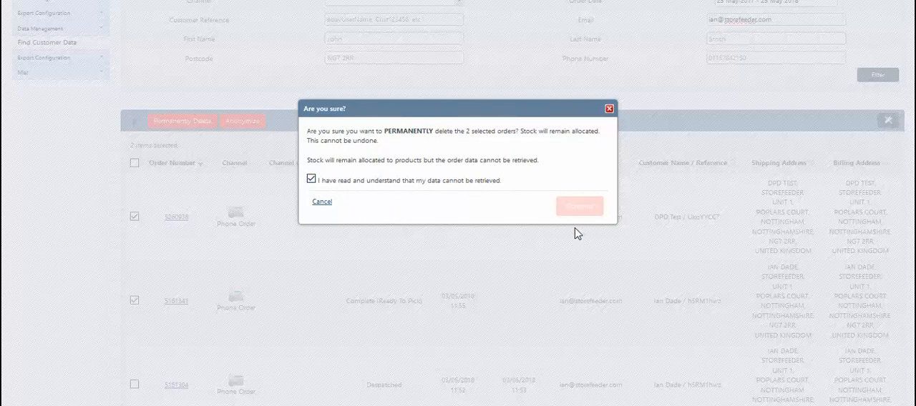